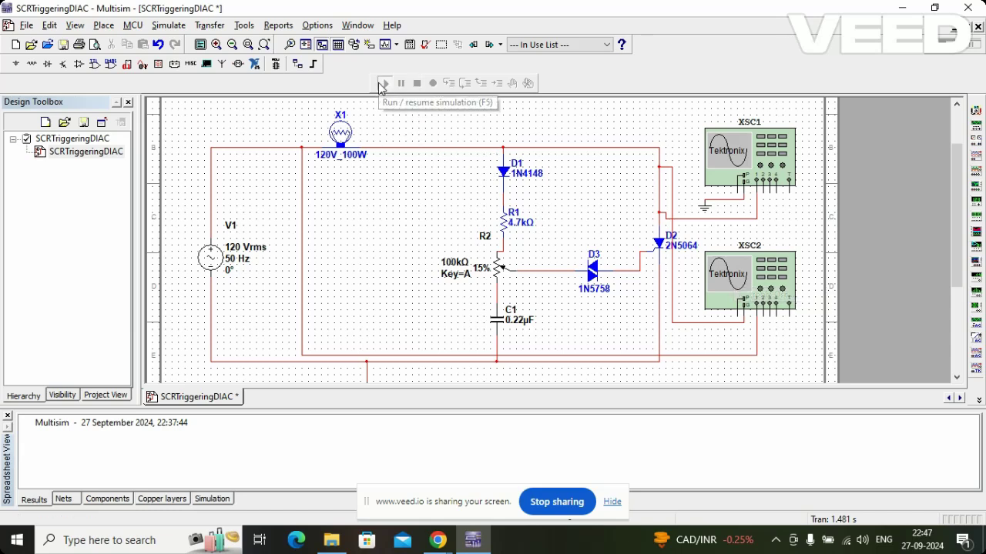
Step: Run the simulation and open oscilloscope XSC1's first measurement setup for CH1
left_click(383, 83)
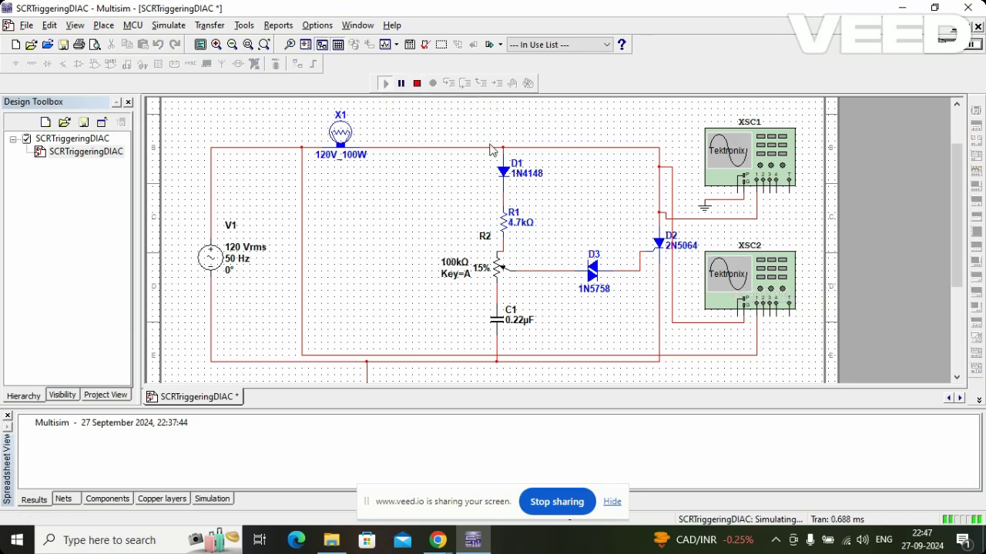
double_click(726, 183)
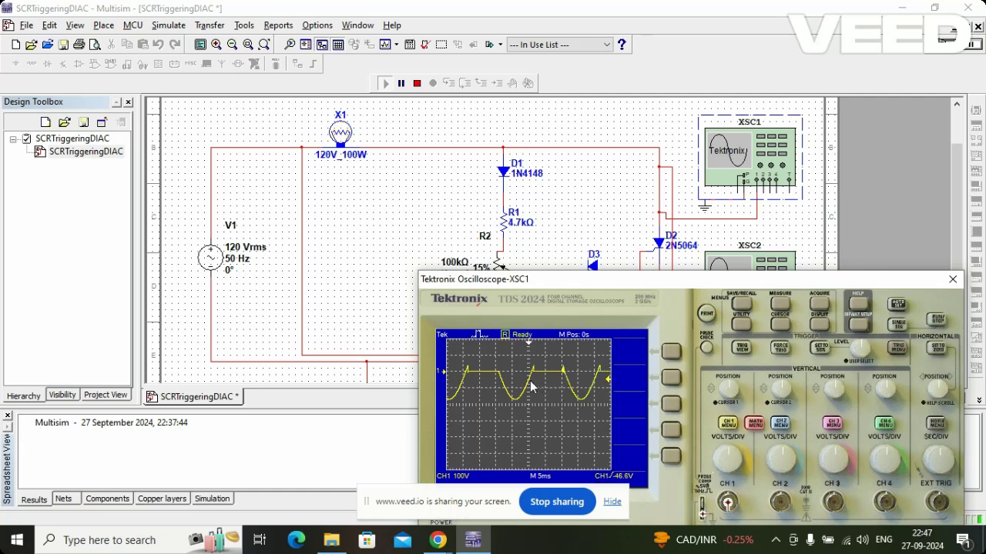
left_click(782, 305)
left_click(672, 355)
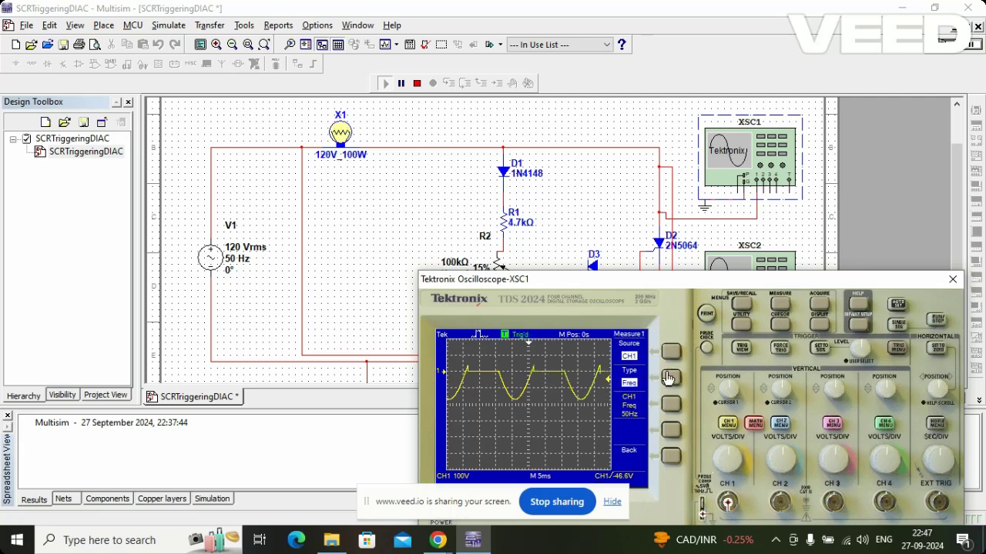
Step: Cycle XSC1's CH1 measurement through the available types, including Period, Cyc RMS, Max, Fall Time and Mean, and finish on Pk-Pk
left_click(671, 378)
left_click(671, 378)
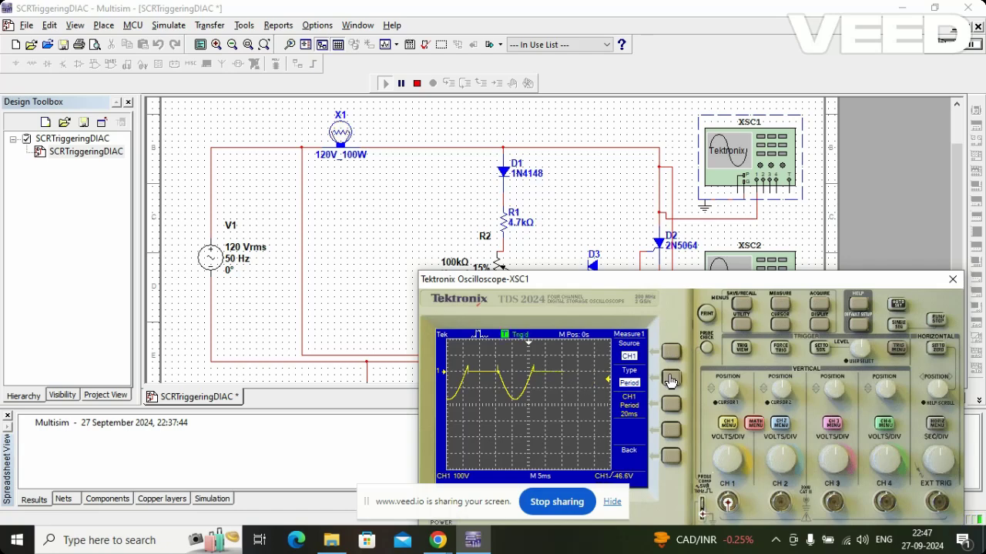
left_click(671, 379)
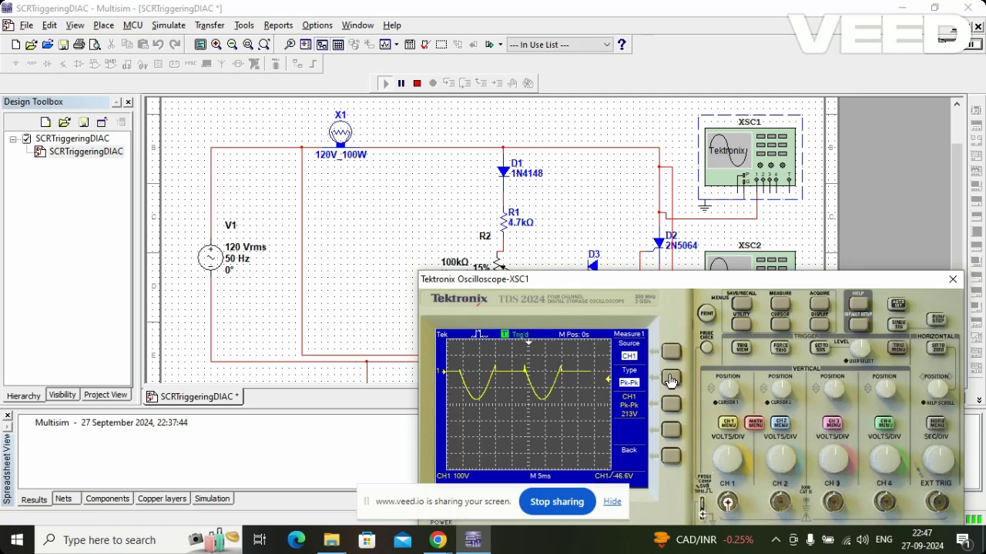
left_click(671, 378)
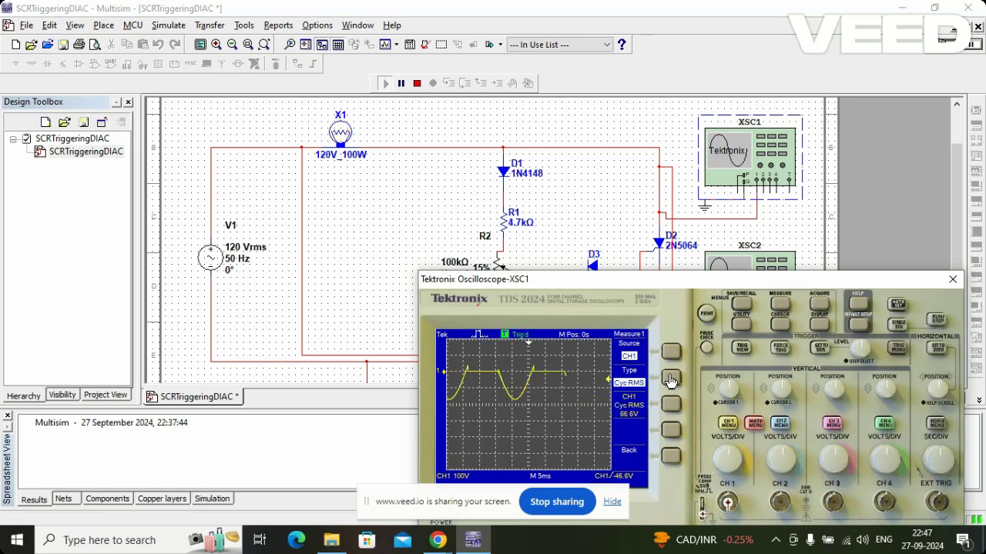
left_click(670, 378)
left_click(671, 378)
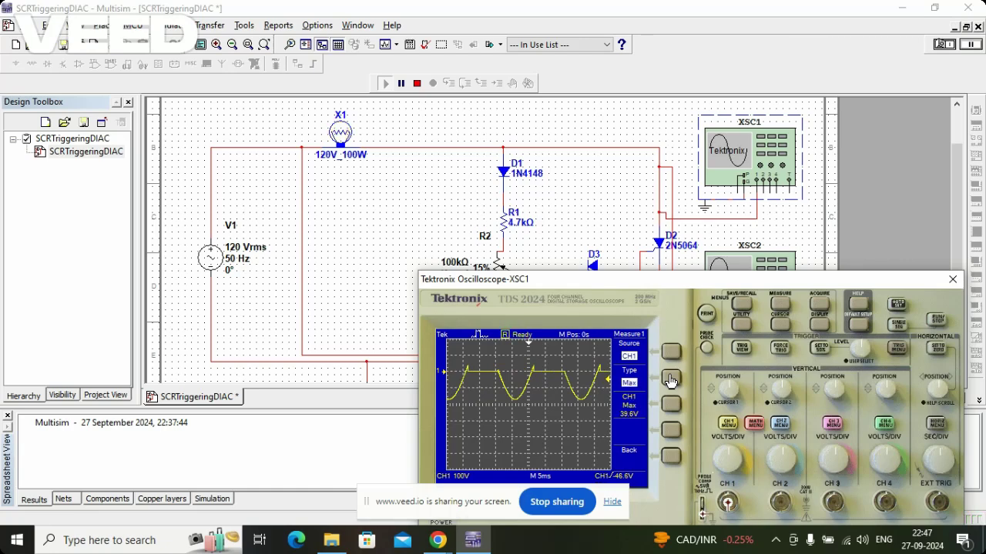
left_click(671, 378)
left_click(670, 378)
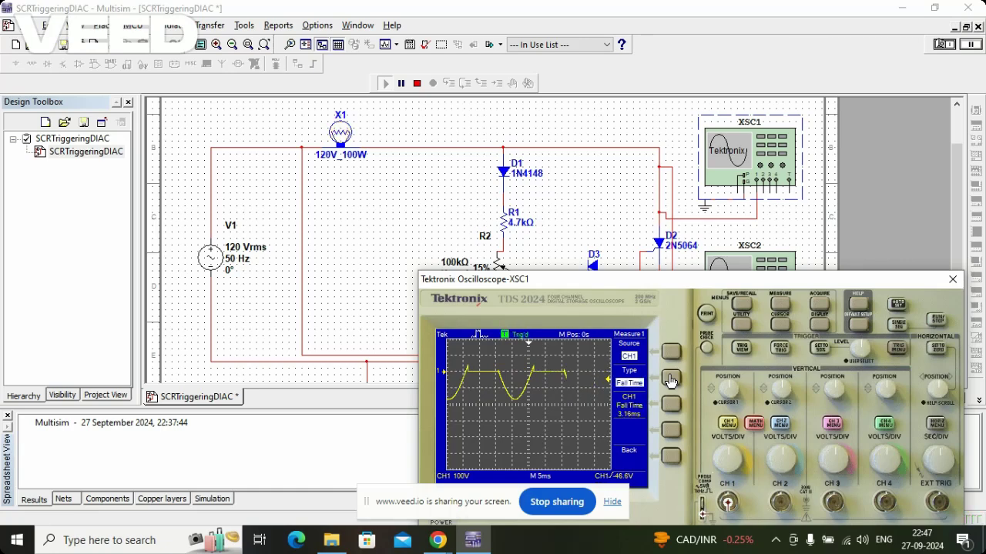
left_click(671, 378)
left_click(670, 379)
left_click(671, 378)
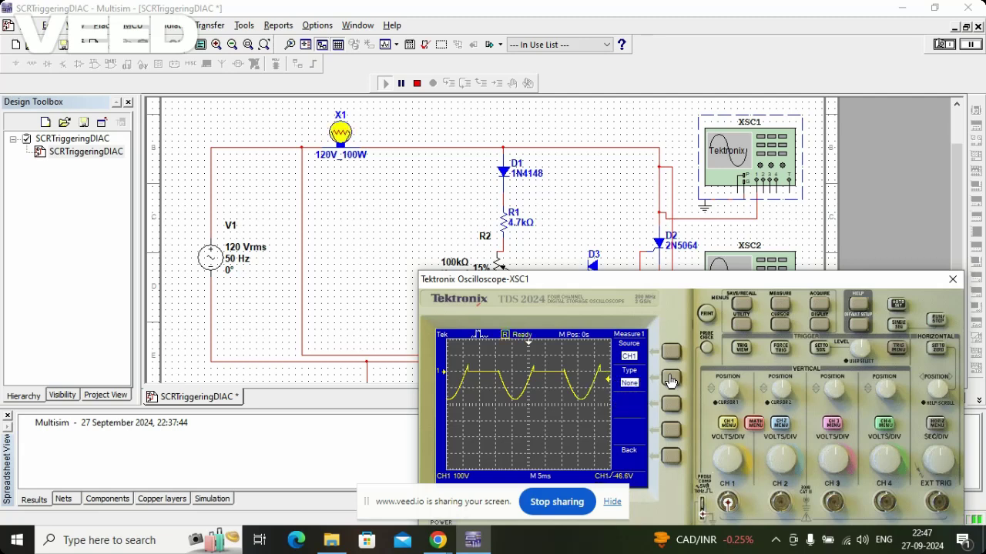
left_click(671, 378)
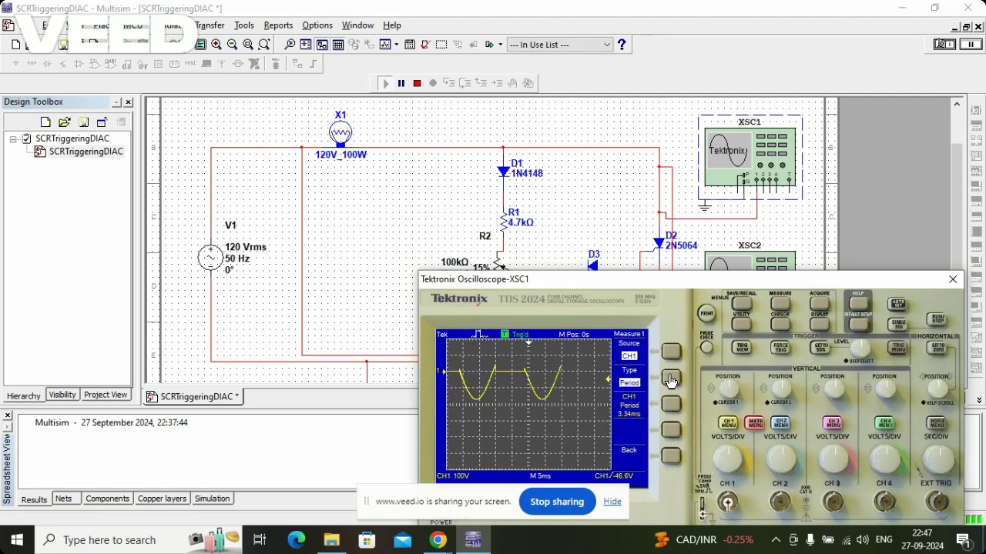
left_click(671, 378)
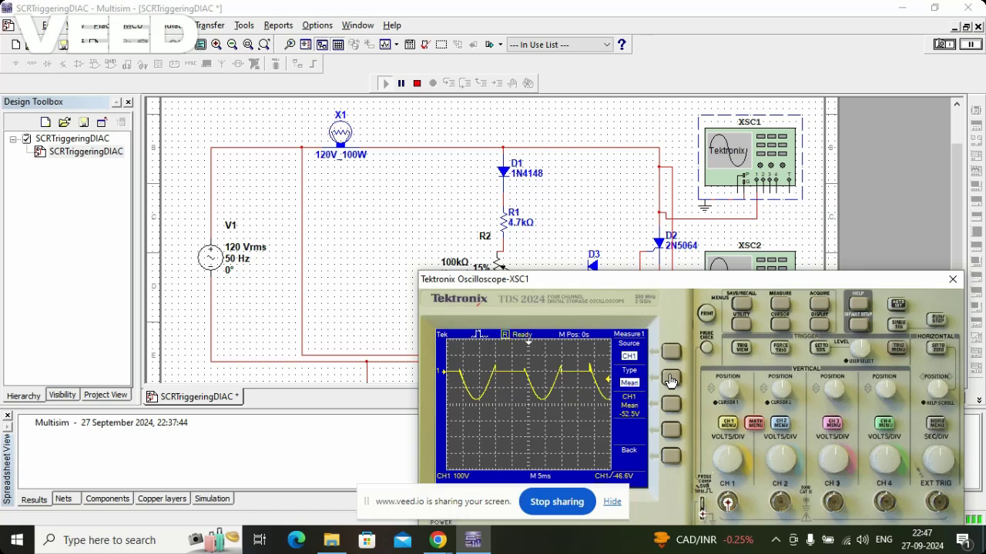
left_click(671, 378)
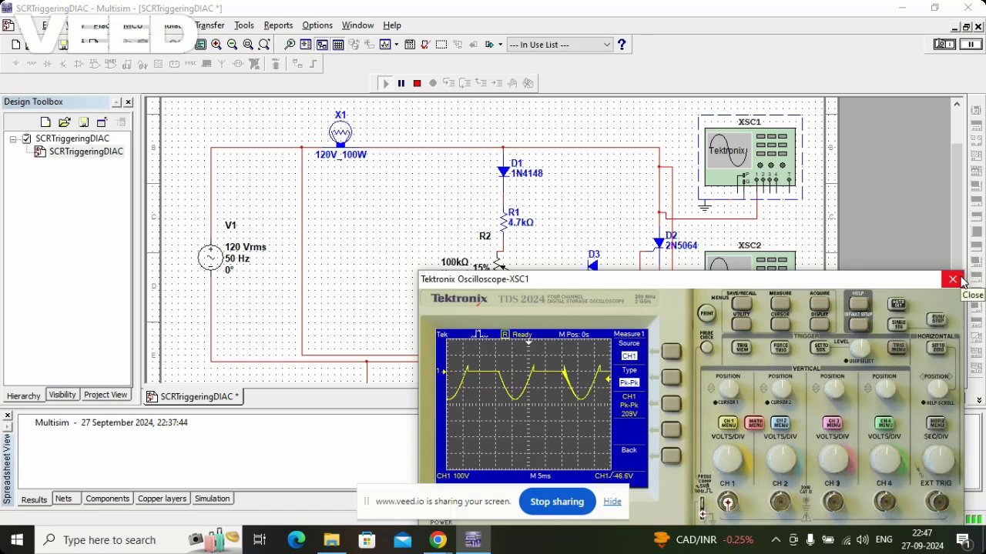
Step: Close oscilloscope XSC1, open XSC2, and place its window just below potentiometer R2 so both remain visible
left_click(955, 280)
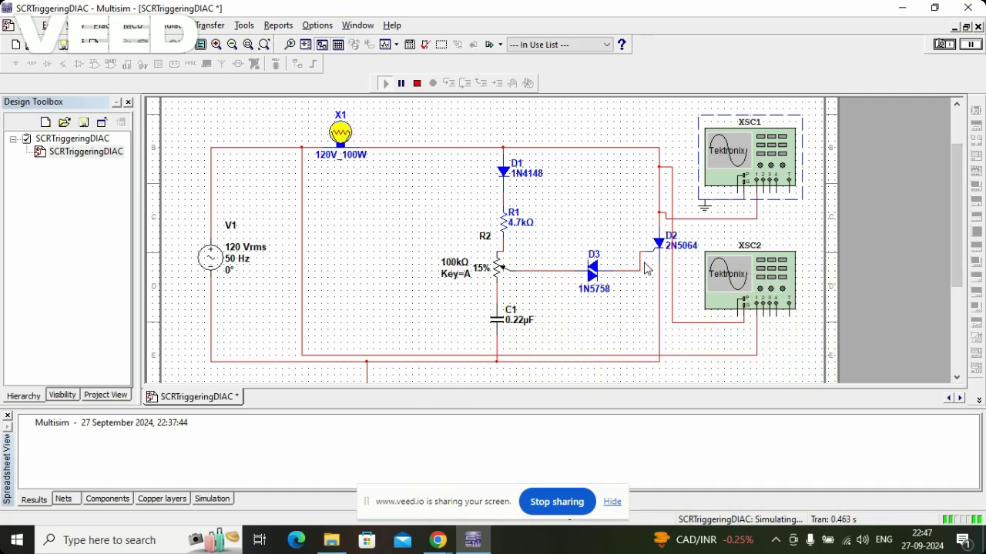
double_click(753, 288)
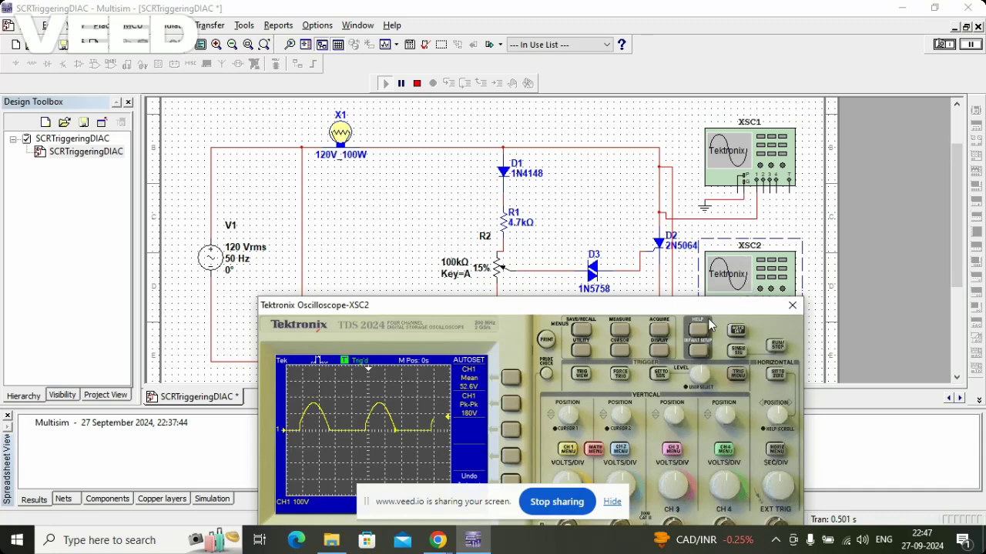
left_click_drag(569, 308, 610, 270)
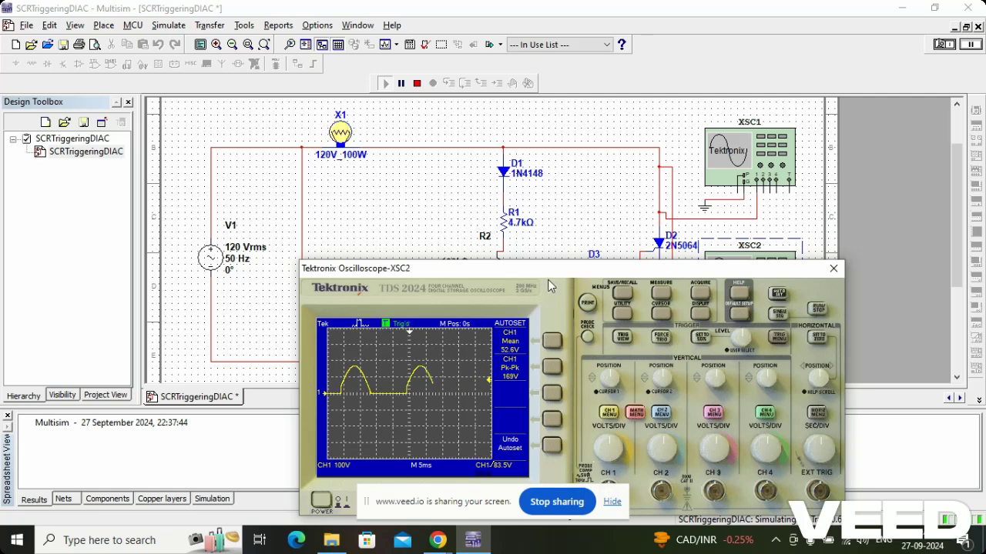
left_click_drag(567, 269, 567, 314)
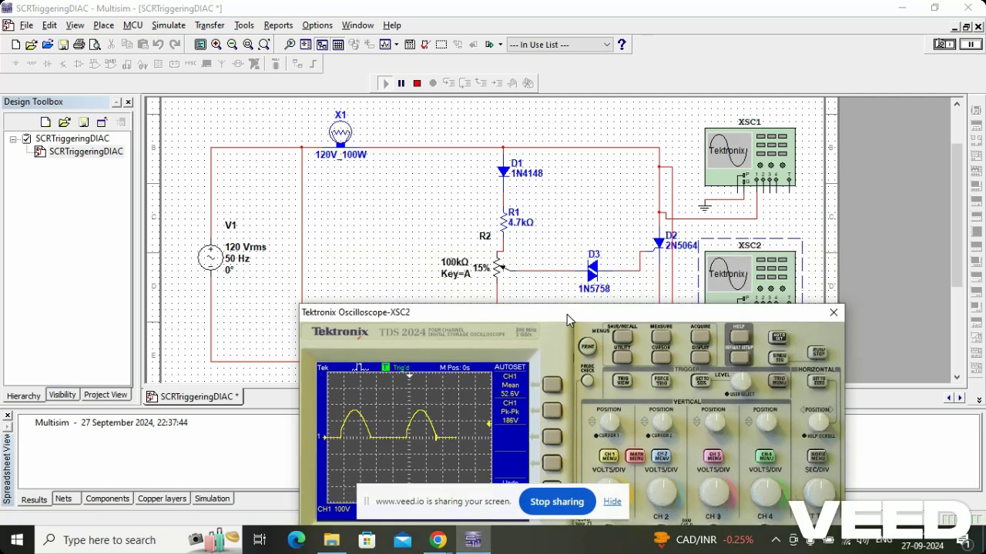
Step: Raise potentiometer R2 to 40% and on to 50% while watching the XSC2 waveform
mouse_move(505, 271)
left_click_drag(484, 255, 495, 255)
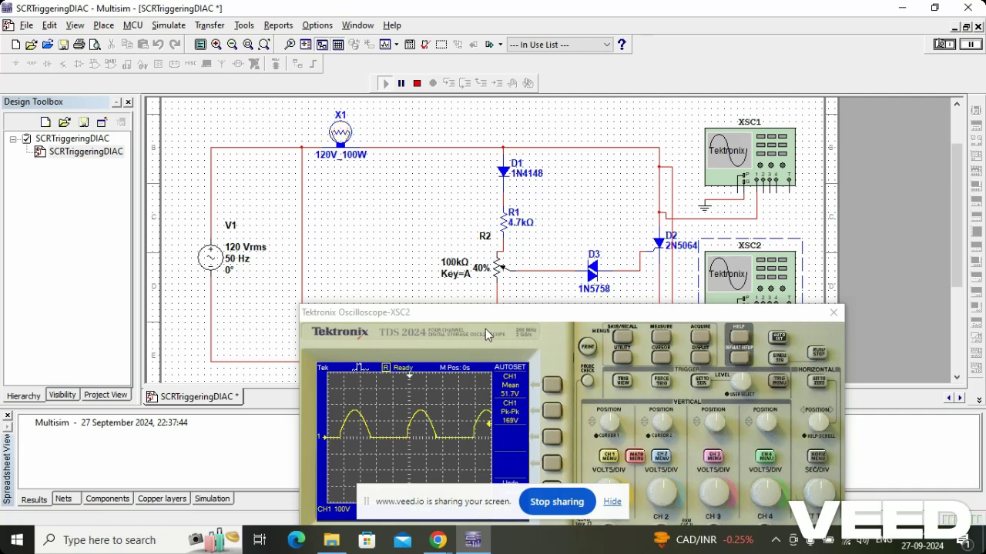
mouse_move(496, 276)
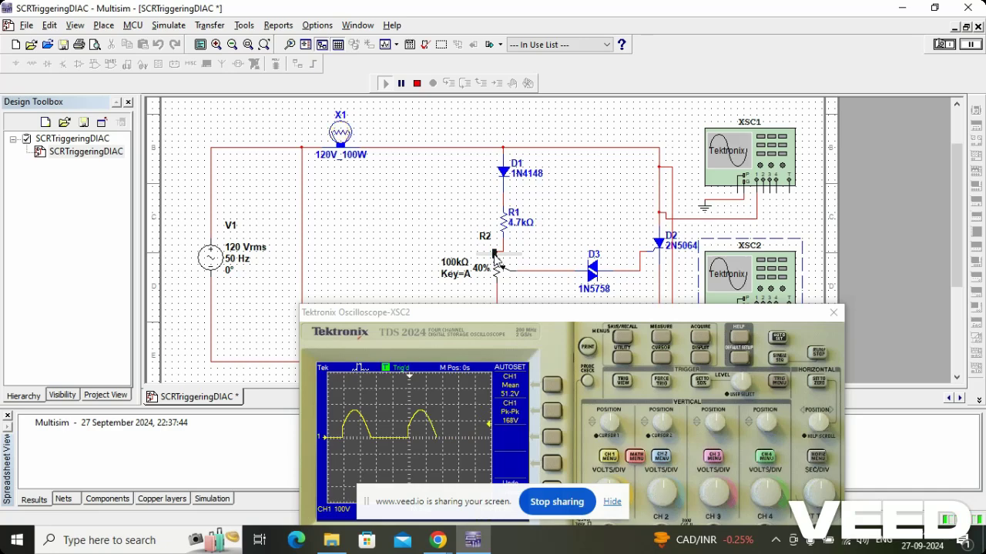
left_click_drag(495, 255, 498, 258)
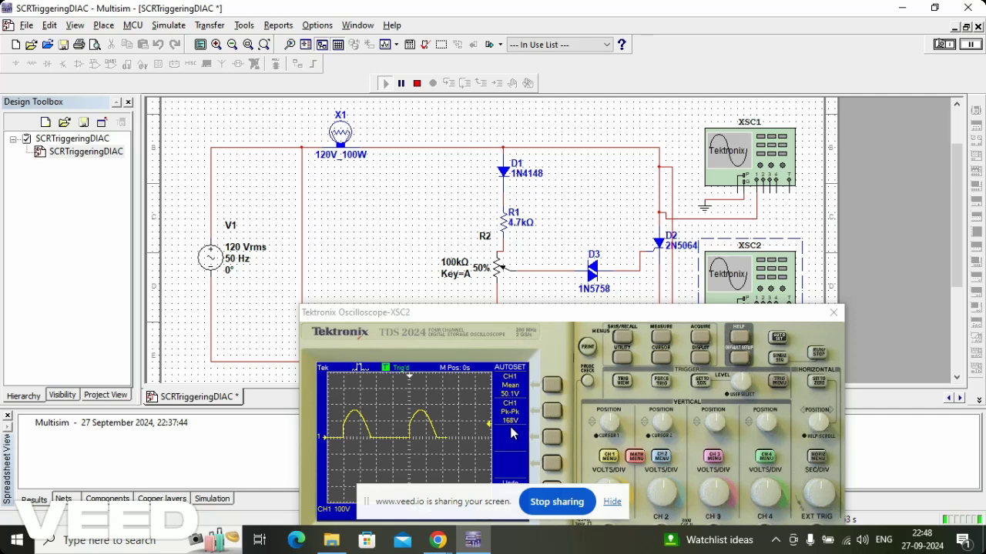
Step: Lower potentiometer R2 in 5% increments to 30% while the simulation runs
mouse_move(499, 266)
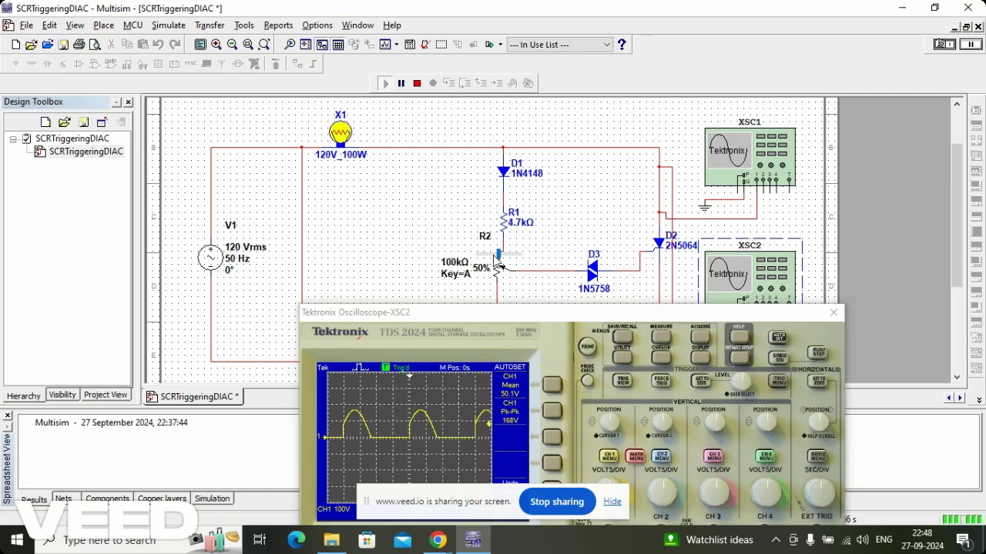
key("shift+a")
key("shift+a")
key("shift+a")
key("shift+a")
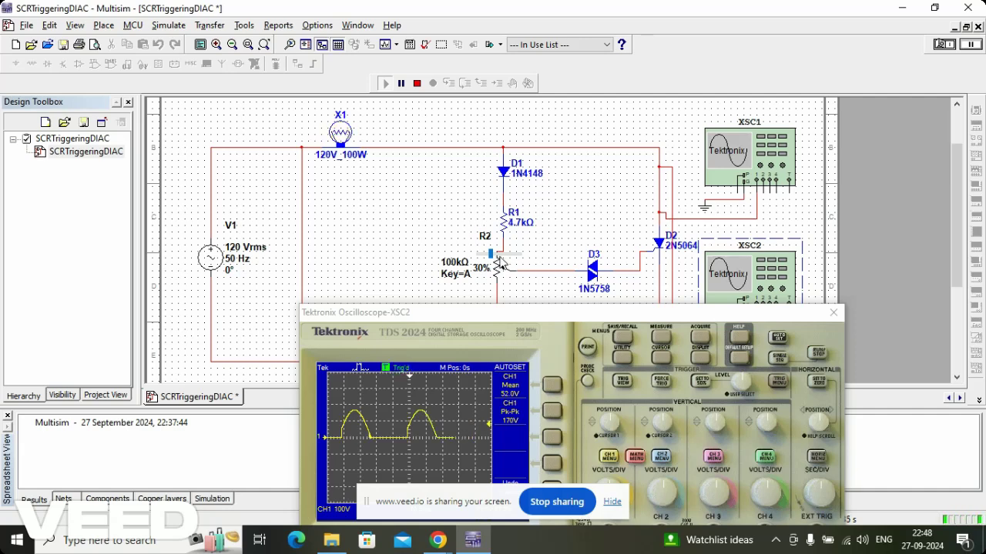
Step: Return potentiometer R2 to 50% and move the XSC2 window so its whole front panel is visible
left_click_drag(497, 260, 501, 262)
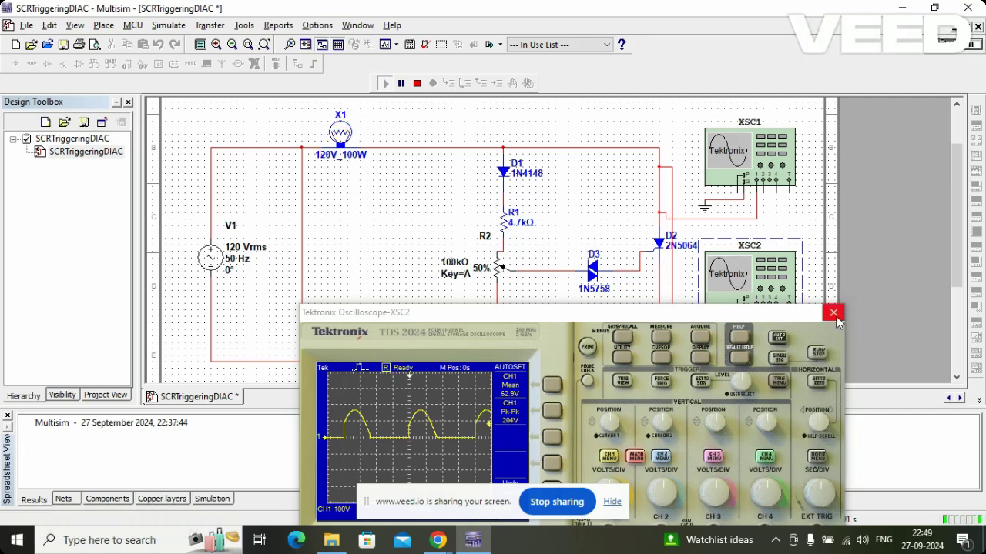
mouse_move(759, 309)
left_mouse_down()
mouse_move(679, 246)
mouse_move(644, 191)
mouse_move(598, 234)
left_mouse_up()
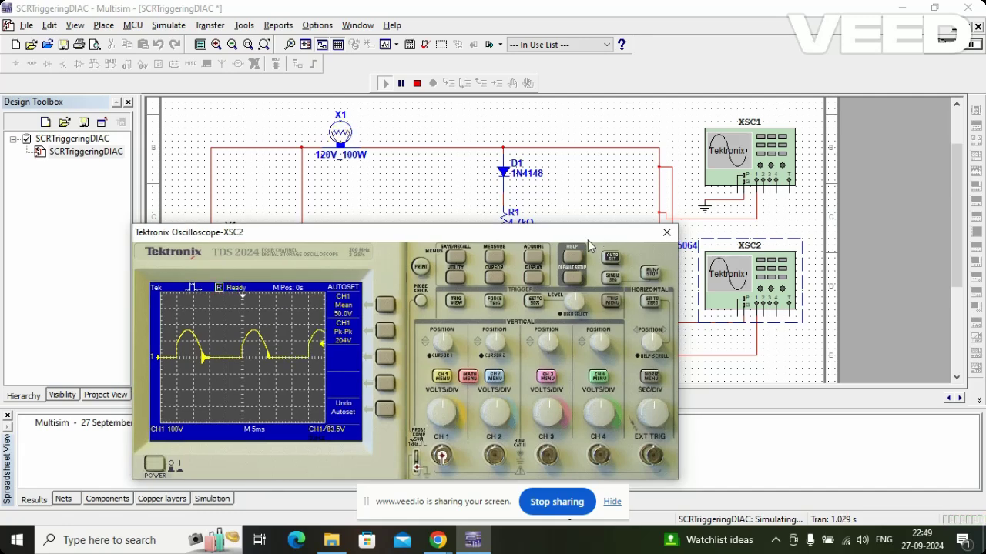